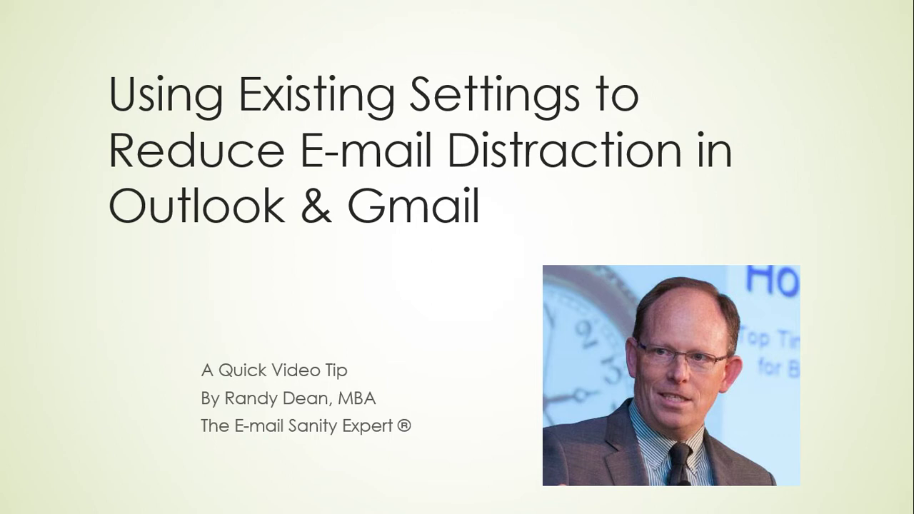
Exit the slide show back to editing YouTube_Video_Cover.pptx in Normal view
key(Escape)
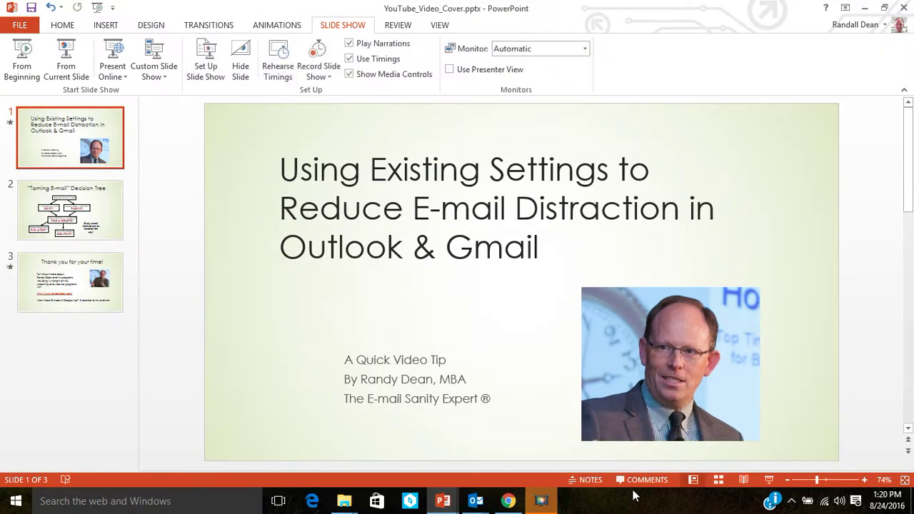
Switch to Outlook and dismiss the Outlook Options dialog without changes
mouse_move(475, 501)
click(372, 434)
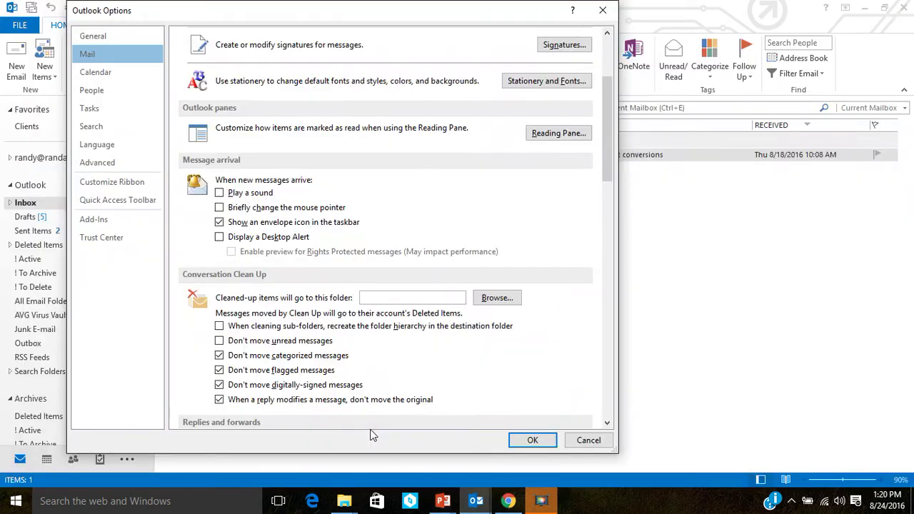
click(588, 440)
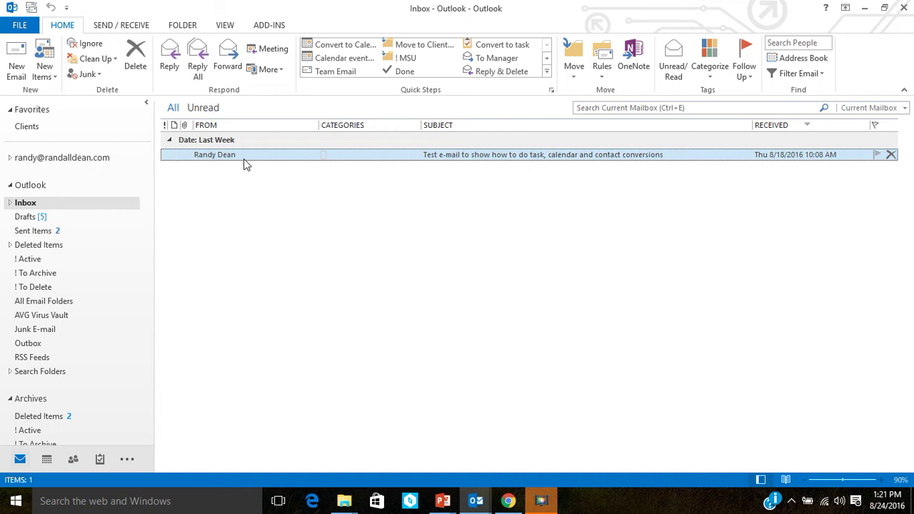
Start a new rule from last week's test message via Rules > Create Rule
right_click(237, 155)
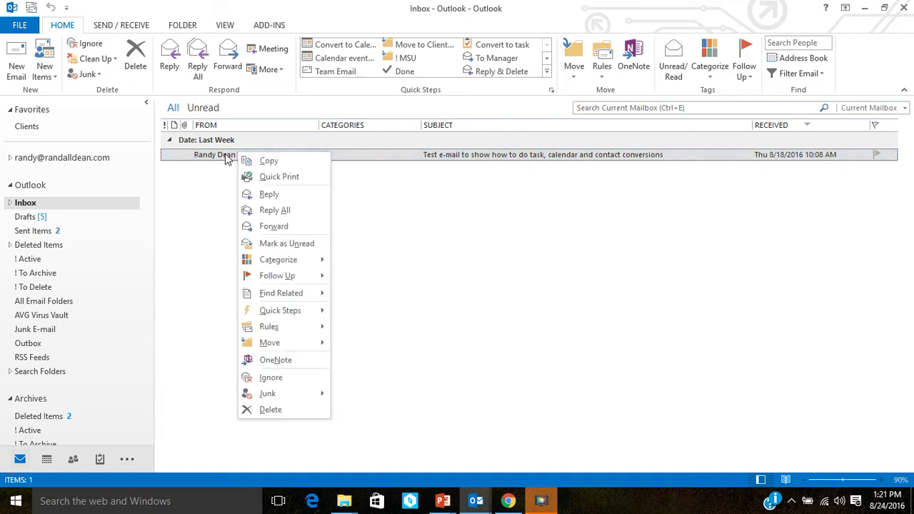
mouse_move(285, 314)
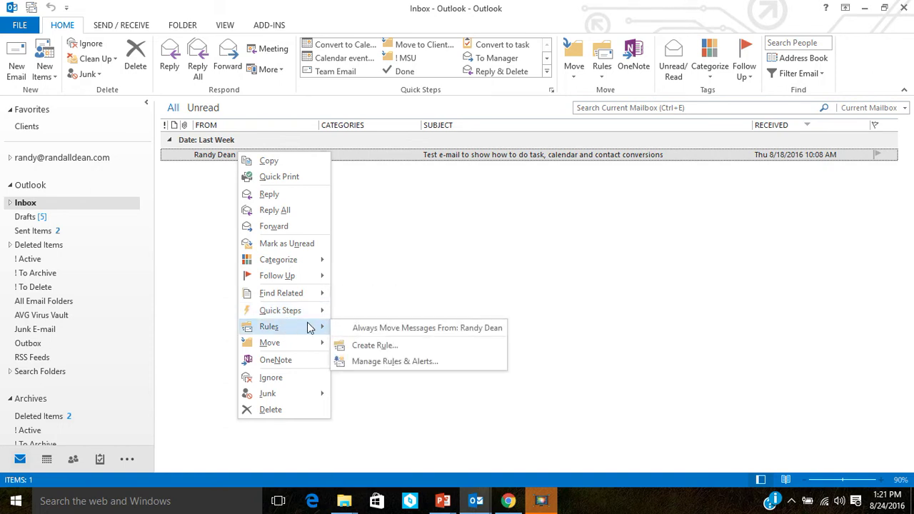
click(374, 346)
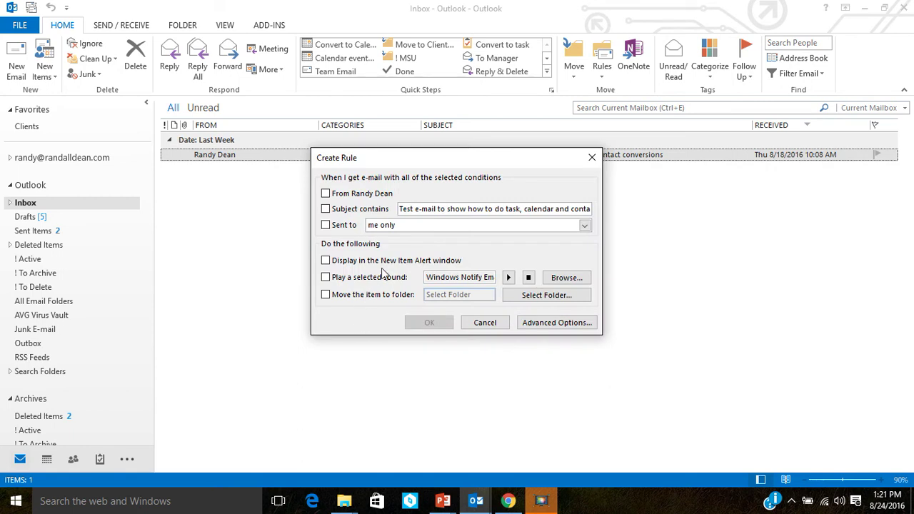
Make the rule match the test message's sender, show a New Item Alert and play a sound, then open Advanced Options
click(333, 196)
click(326, 262)
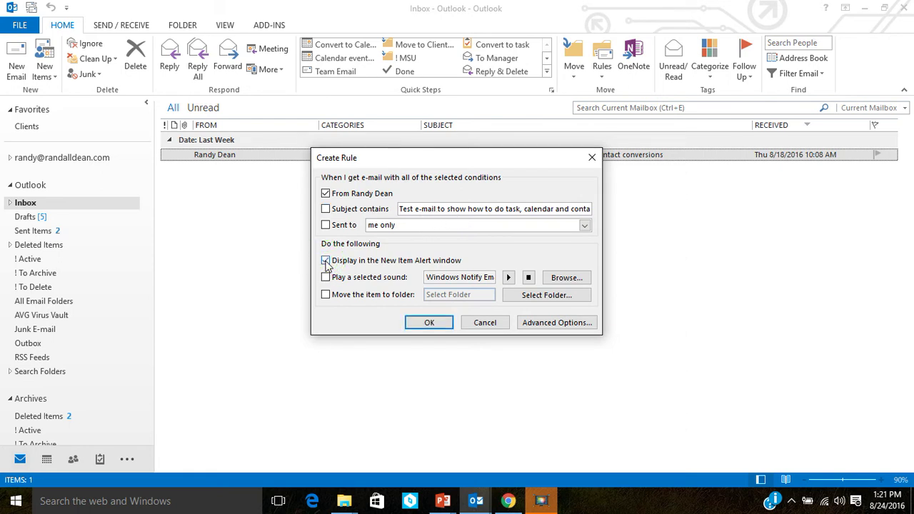
click(326, 279)
click(555, 322)
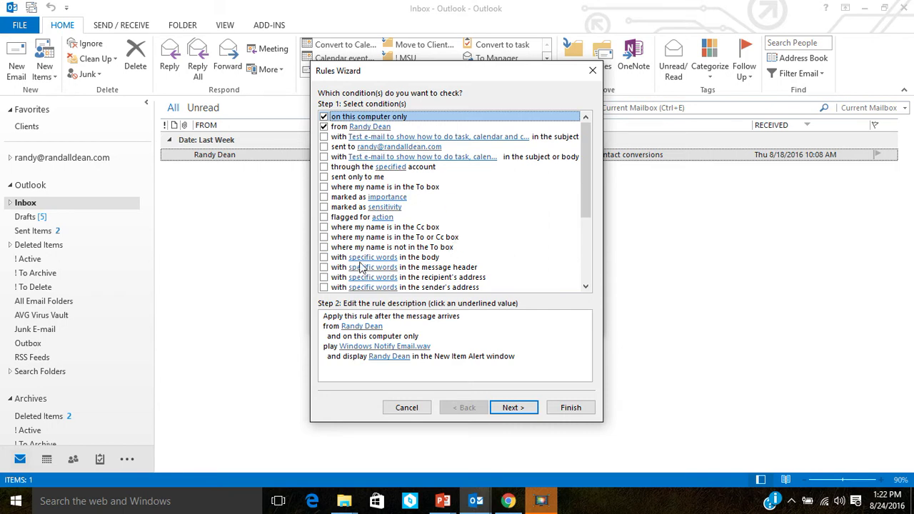
Add the 'marked as importance' condition, check the importance levels, and leave it at Normal
click(325, 198)
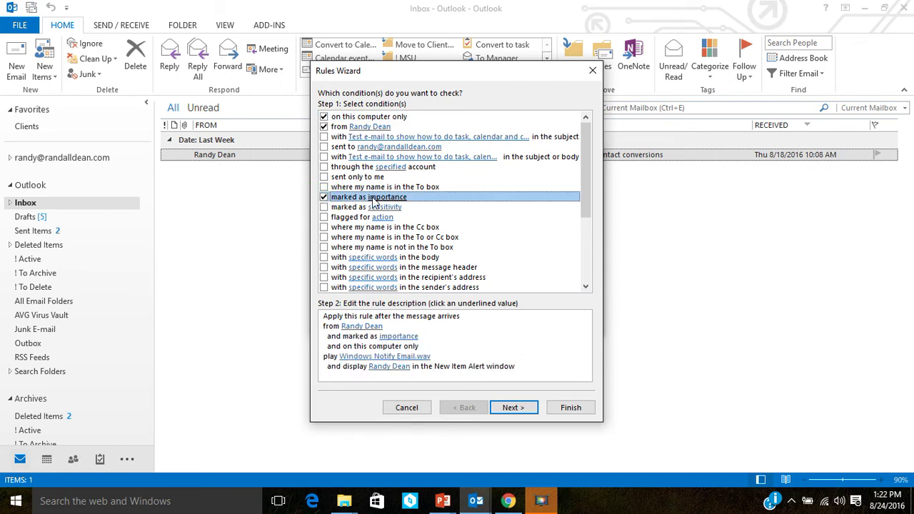
click(398, 336)
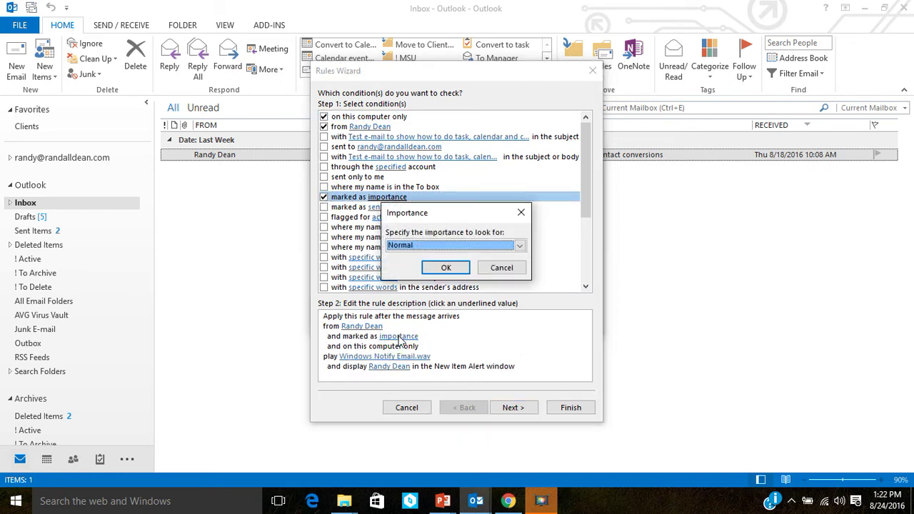
click(519, 245)
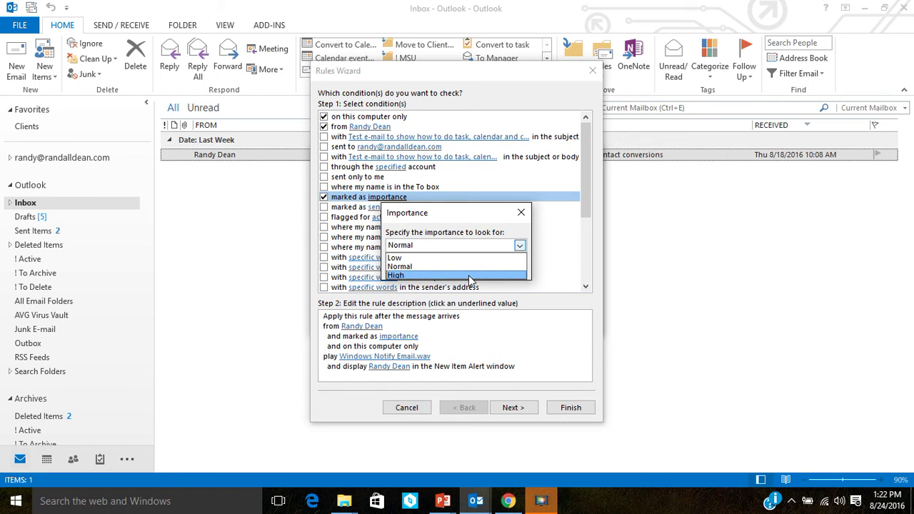
click(522, 217)
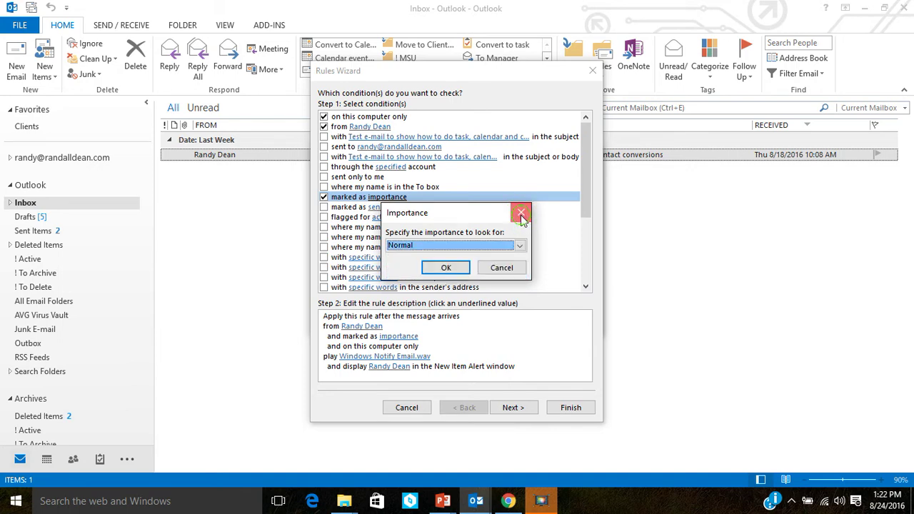
click(521, 216)
Abandon the rule without saving and switch to Gmail in Chrome
click(595, 70)
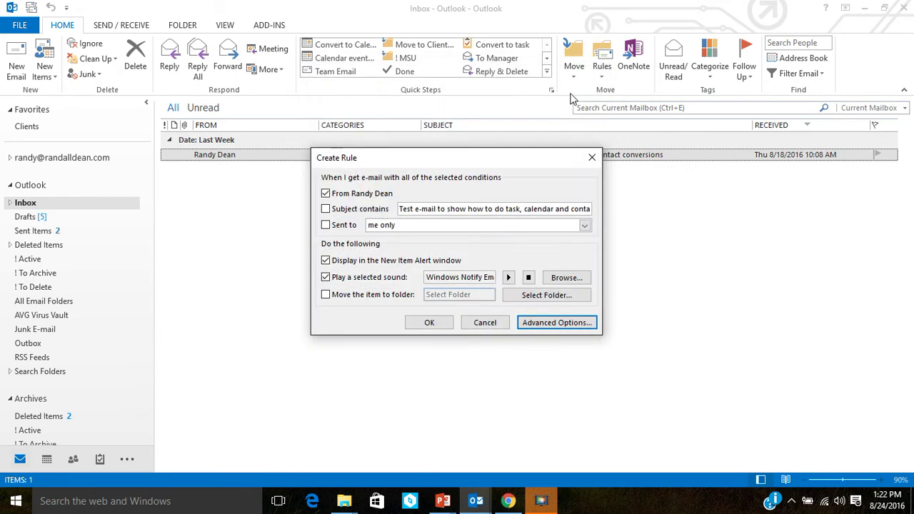
click(480, 325)
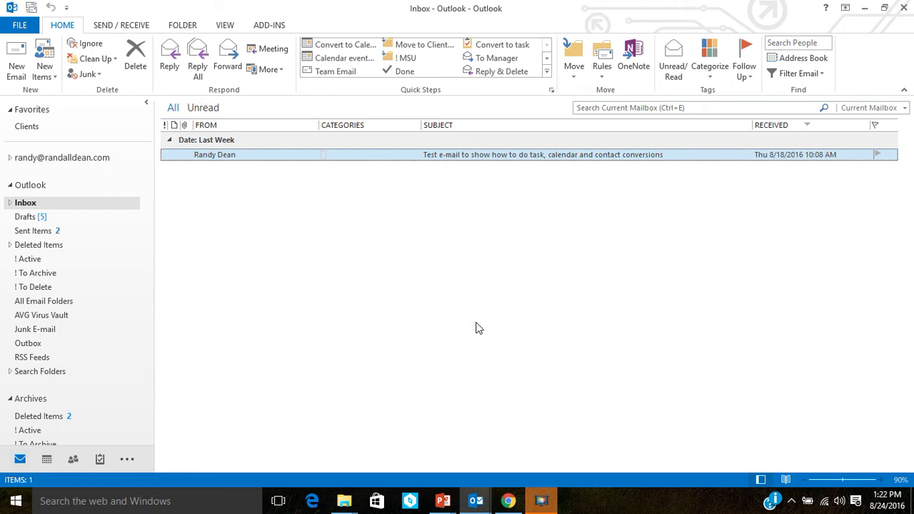
click(508, 497)
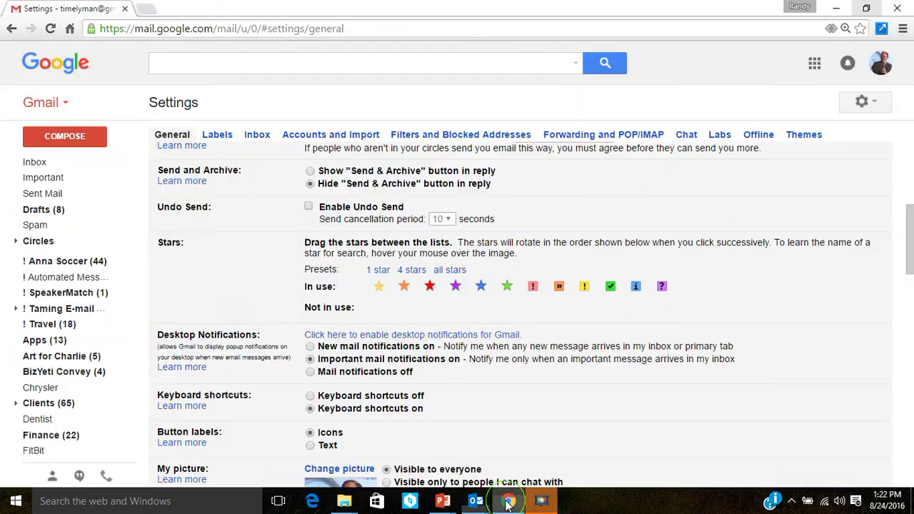
Open Gmail Settings on the Filters and Blocked Addresses tab, showing two existing filters
click(36, 163)
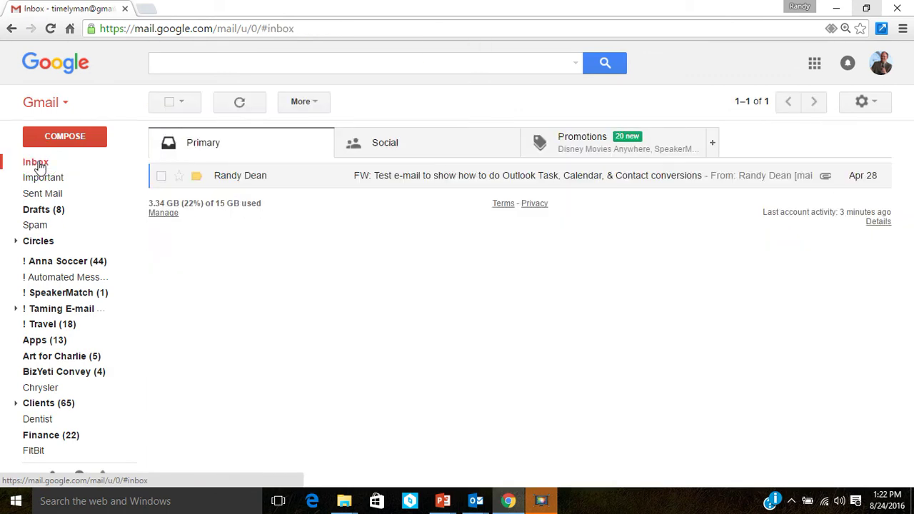
click(862, 104)
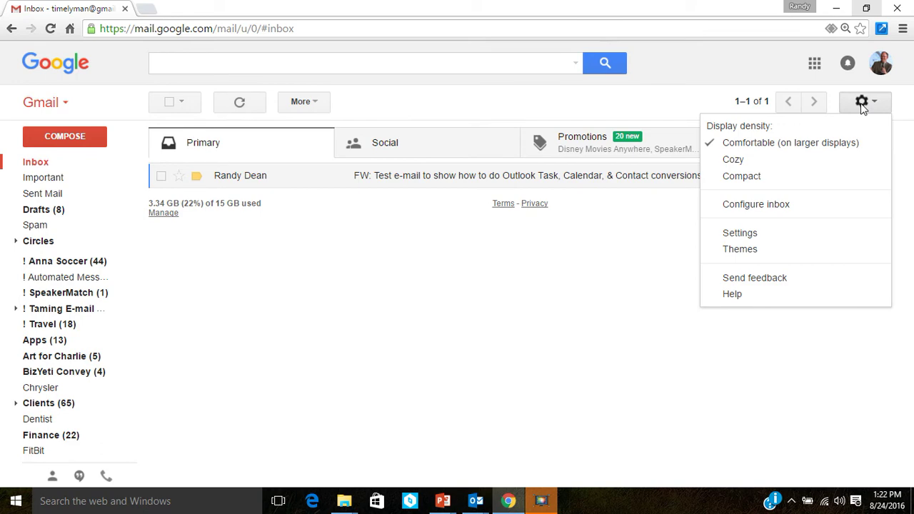
click(742, 234)
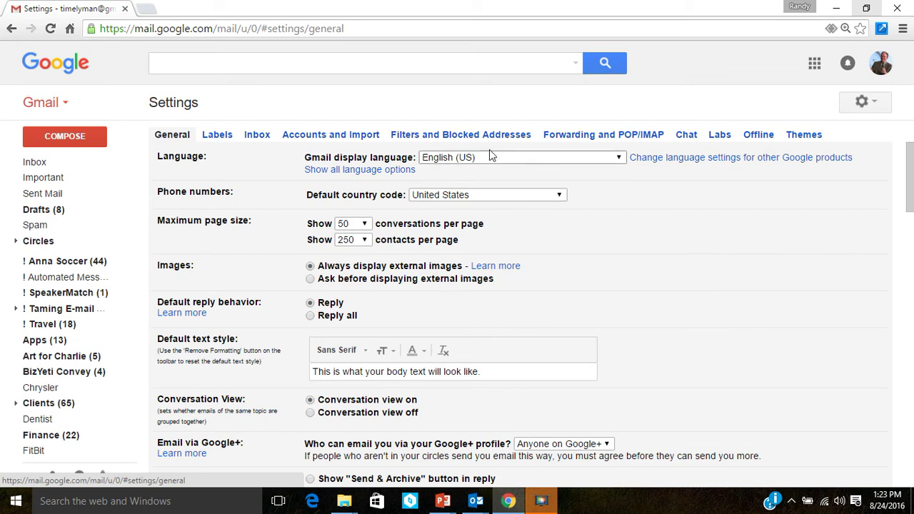
click(464, 139)
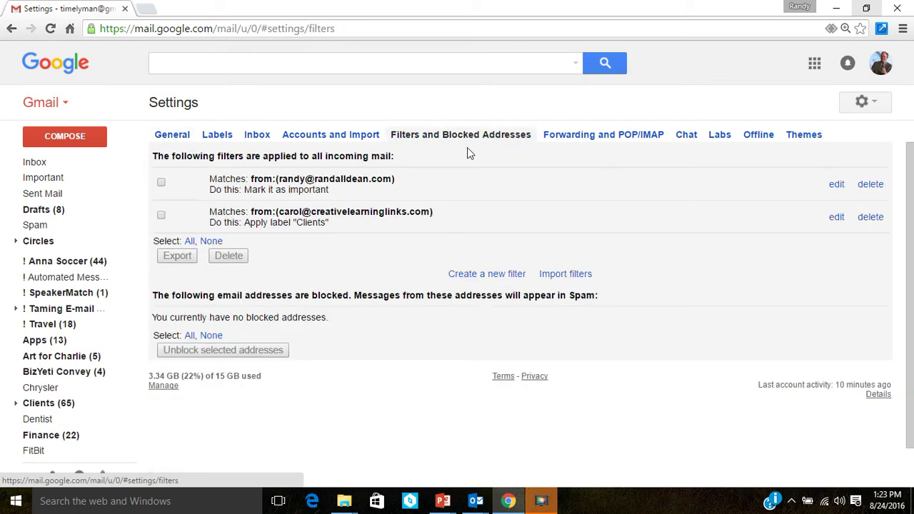
Create a filter with the suggested sender address in From, set to 'Always mark it as important'
click(487, 279)
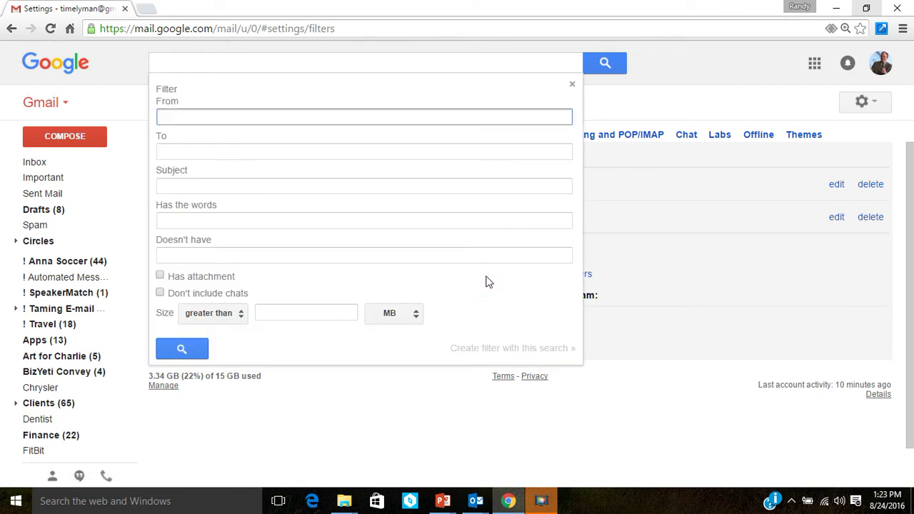
text(ra)
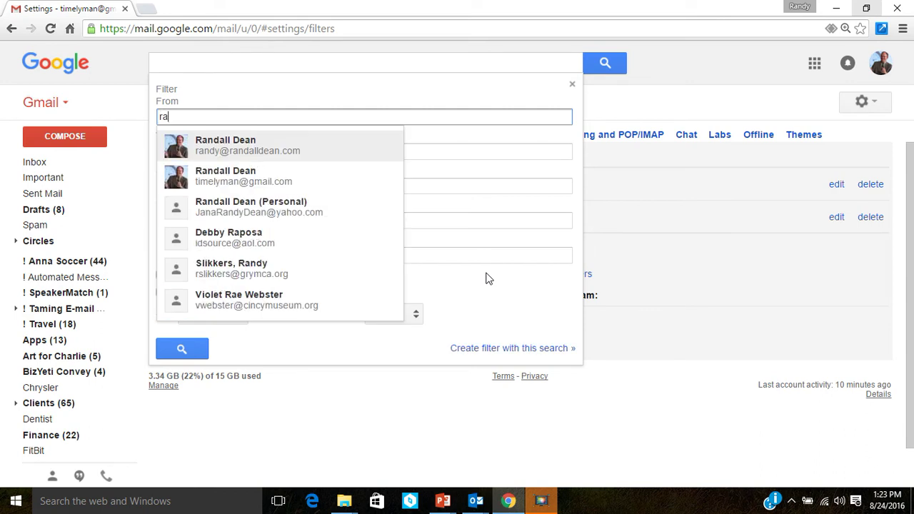
click(289, 151)
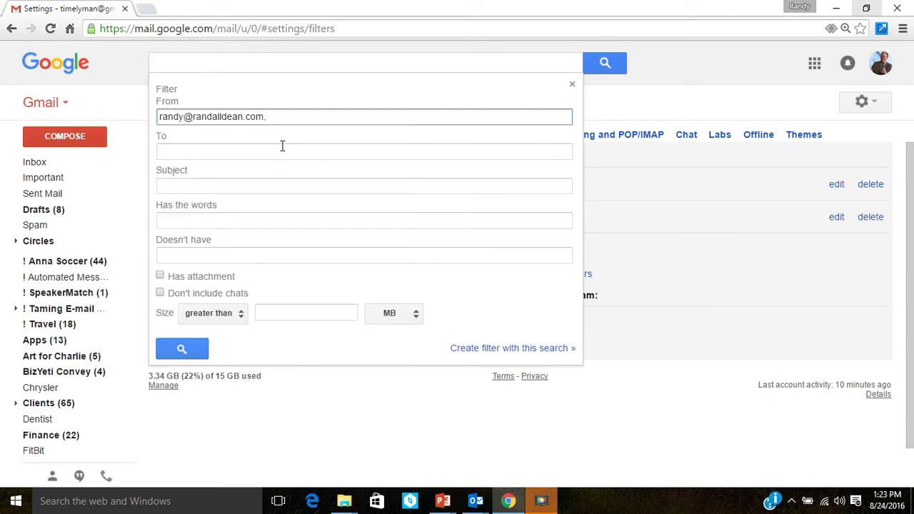
click(513, 348)
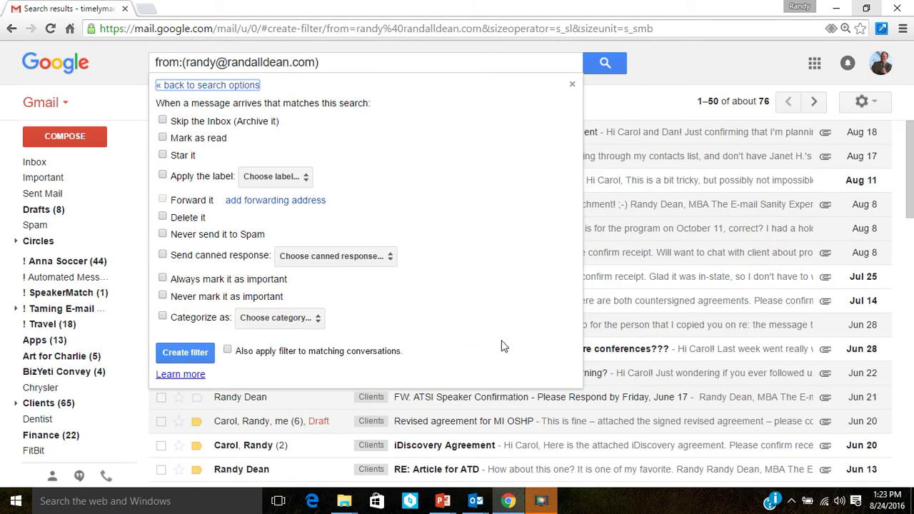
click(163, 278)
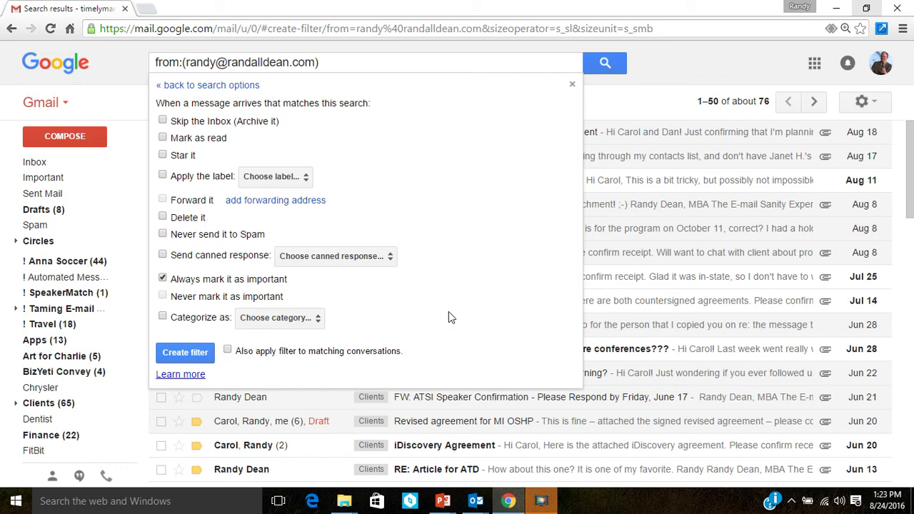
click(684, 57)
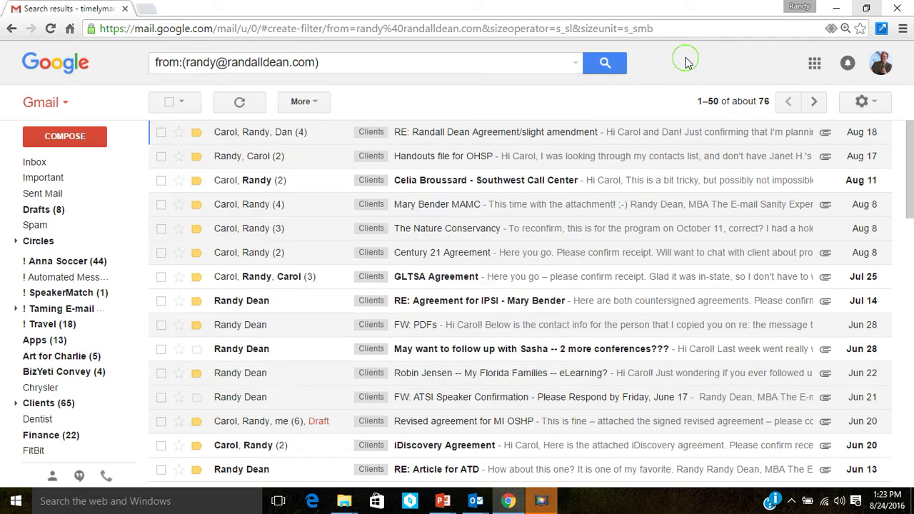
Open Gmail's General settings and scroll to Desktop Notifications, set to important mail only
click(867, 106)
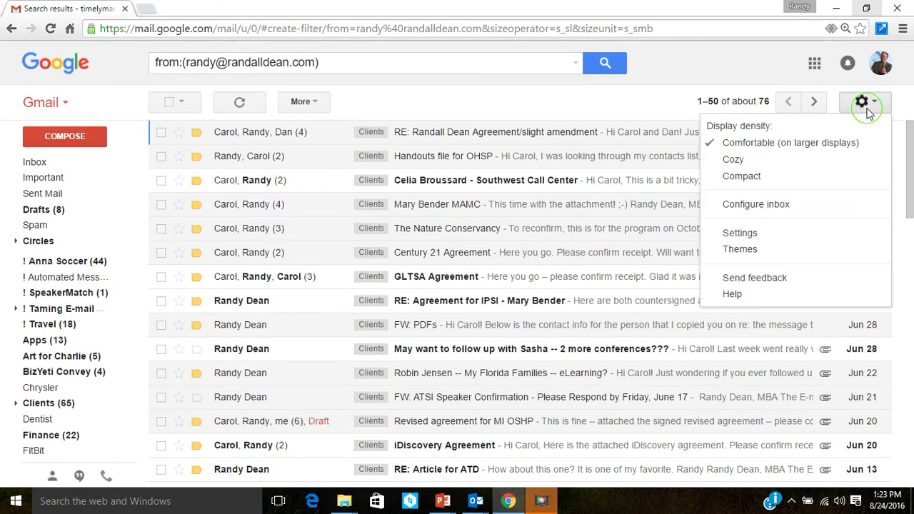
click(741, 232)
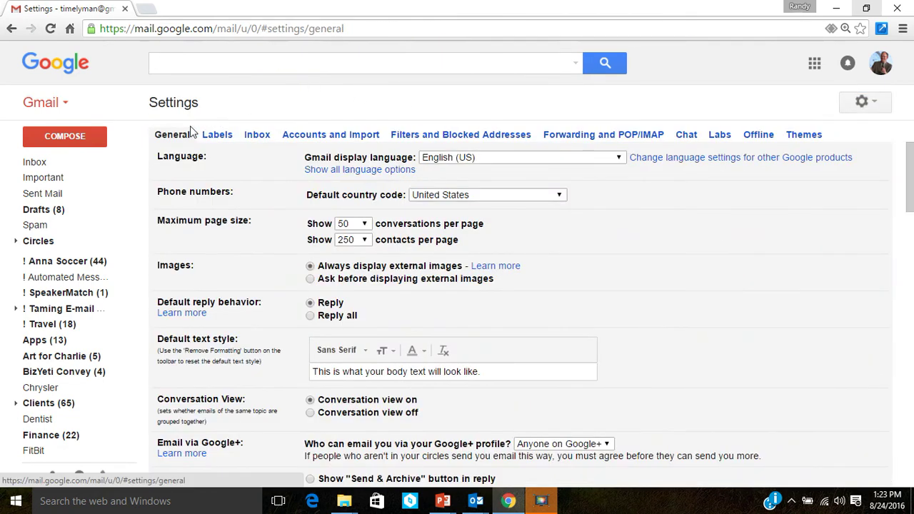
drag(909, 175, 910, 246)
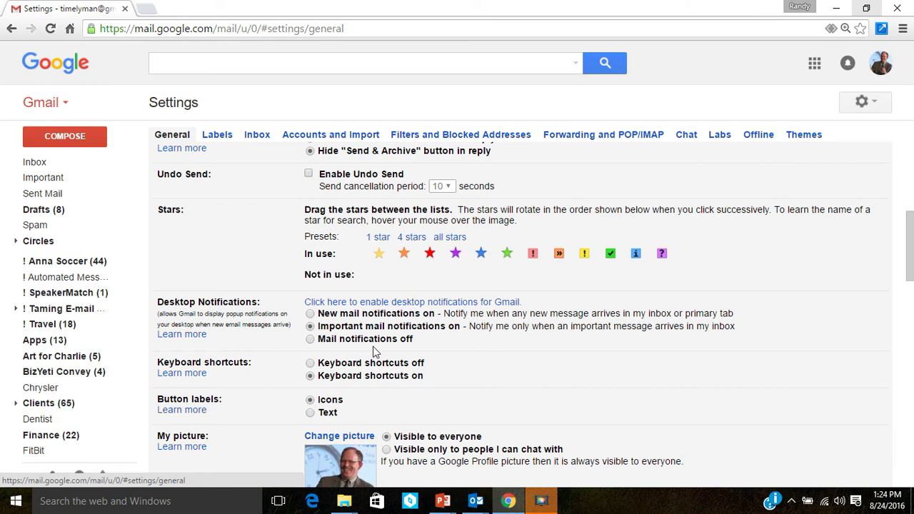
Review Outlook's Mail options under Message arrival (sounds and desktop alerts off), then cancel unchanged
mouse_move(475, 500)
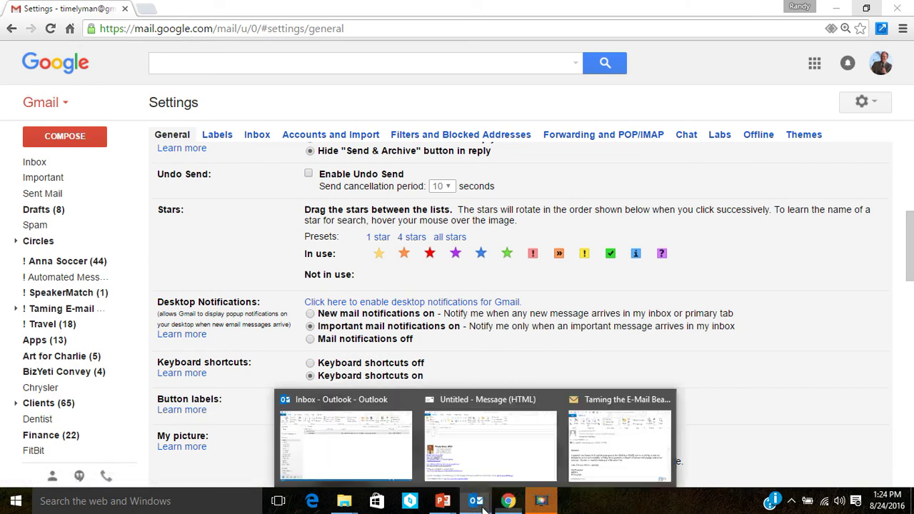
click(360, 449)
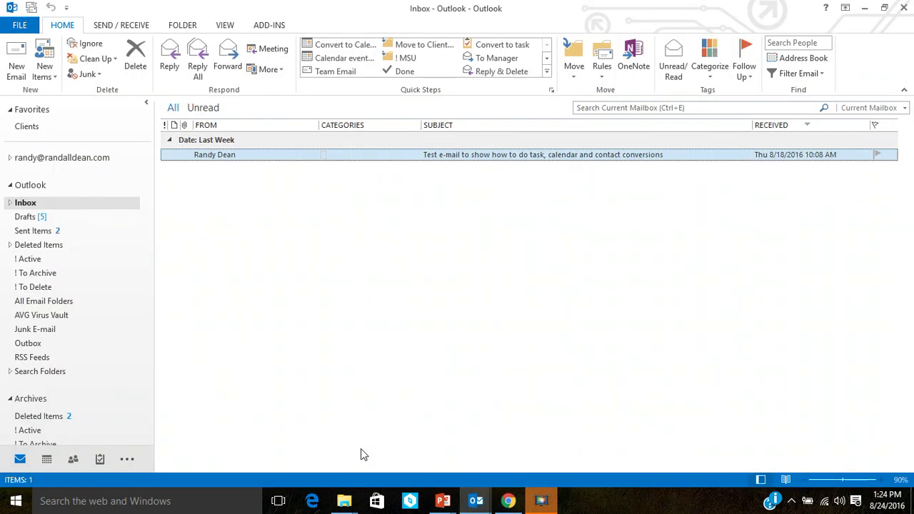
click(18, 26)
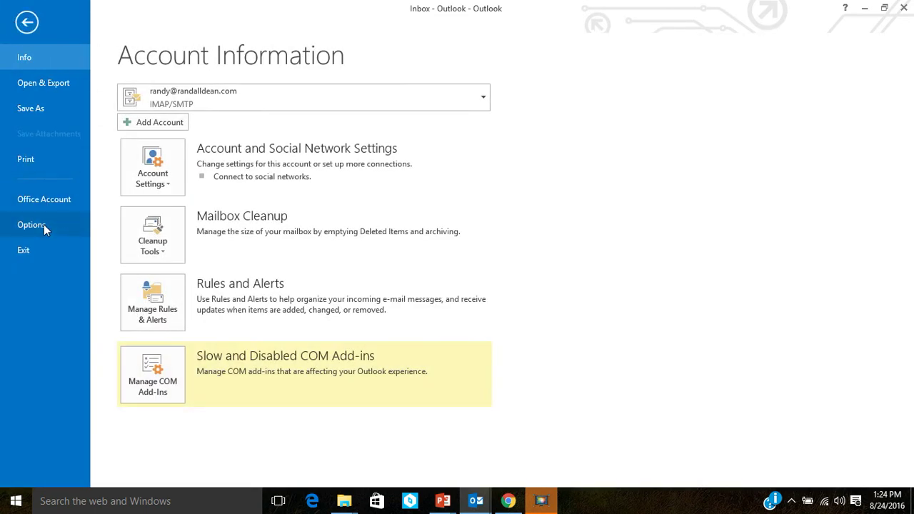
click(44, 226)
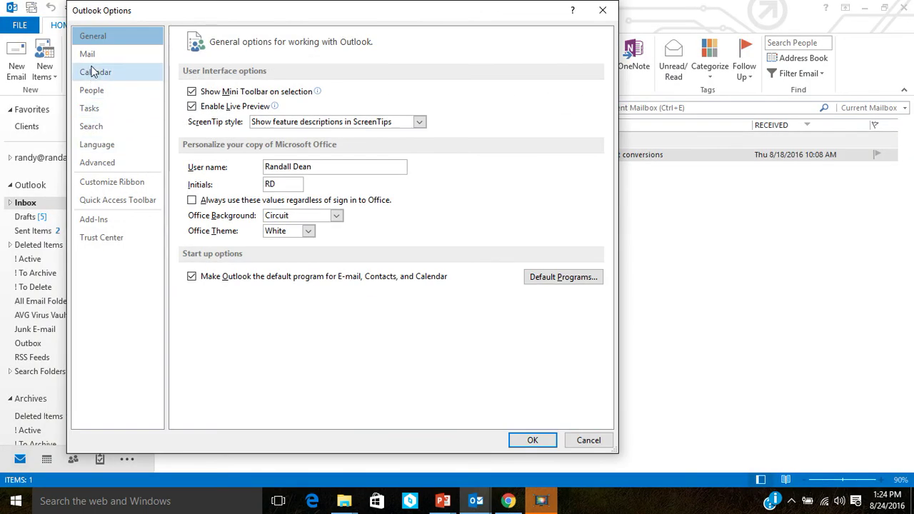
click(96, 60)
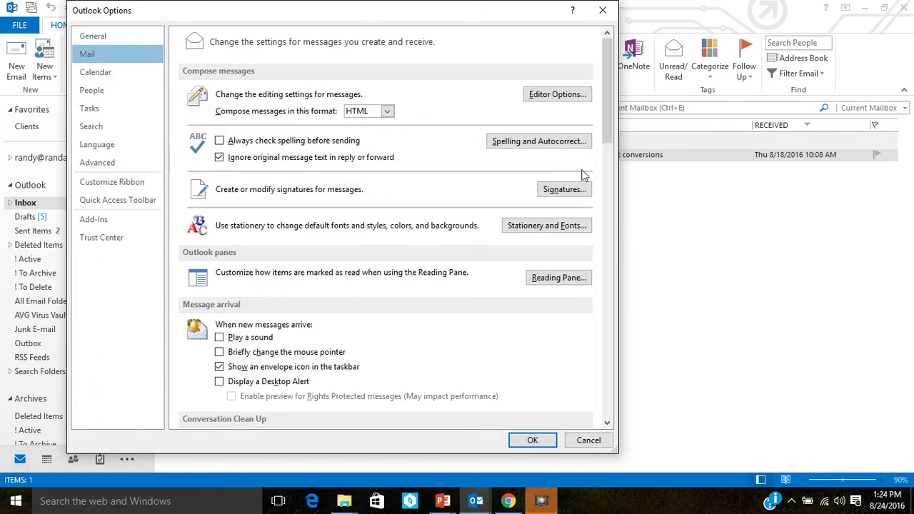
drag(611, 150, 611, 177)
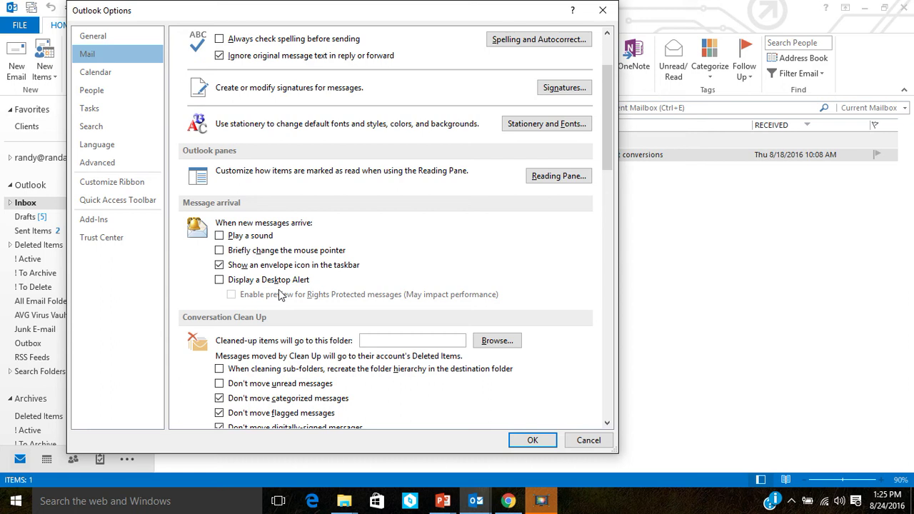
click(590, 438)
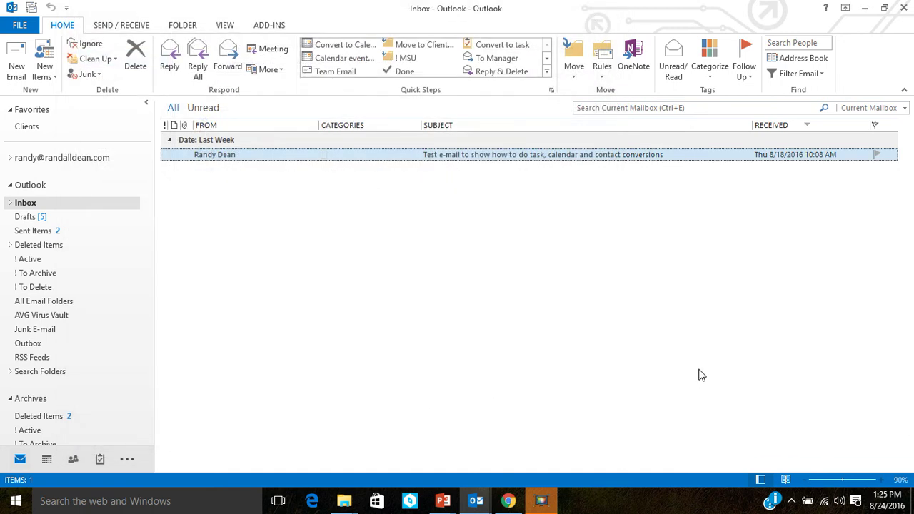